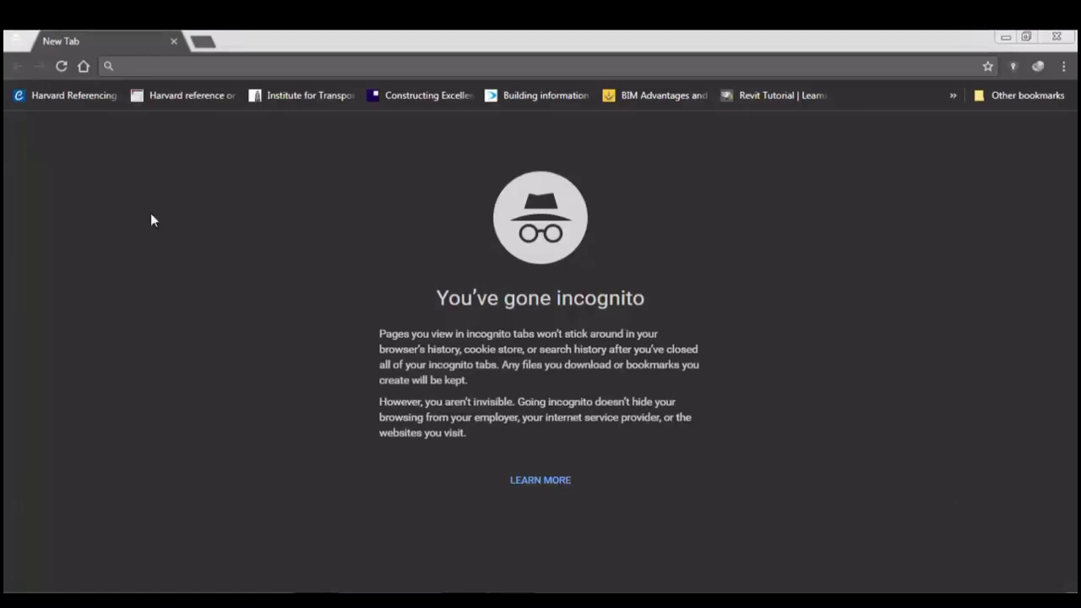
Step: Go to edelivery.oracle.com in the incognito Chrome window
left_click(269, 67)
type("edeliver")
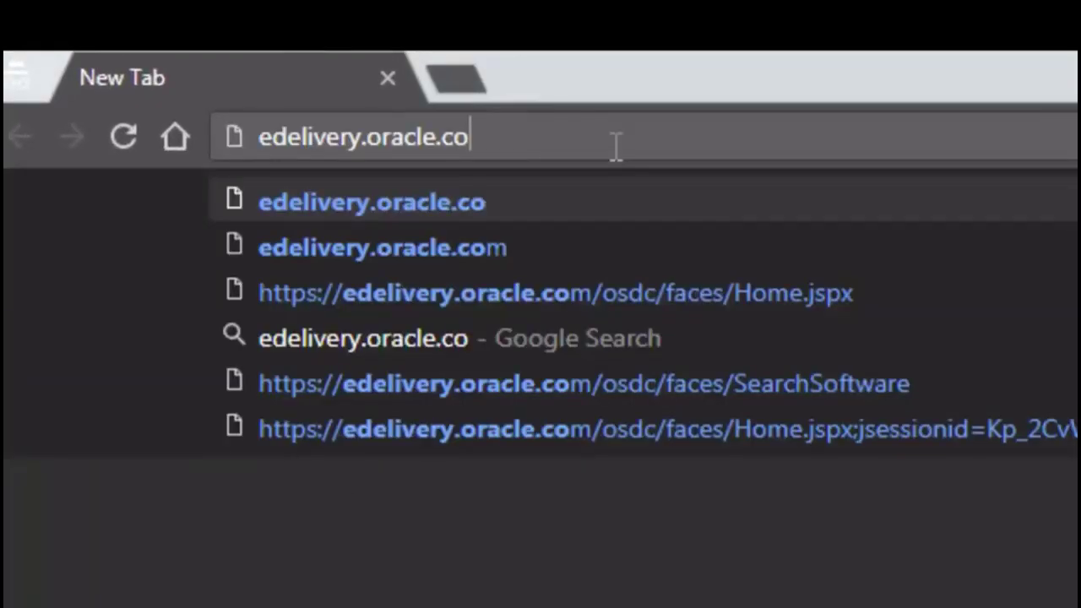
key("BackSpace")
key("BackSpace")
key("BackSpace")
key("BackSpace")
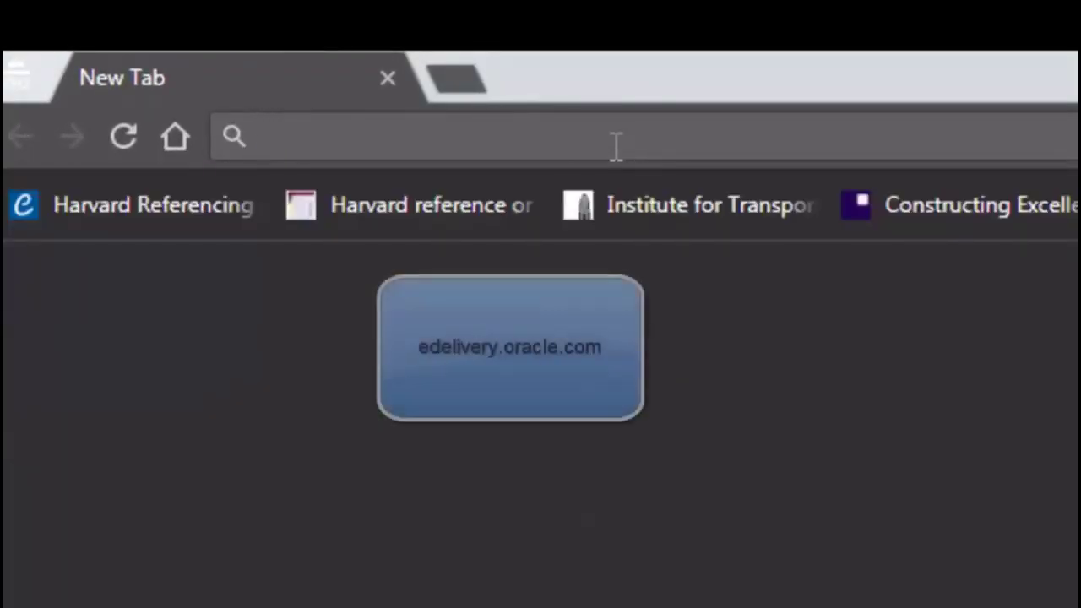
type("e")
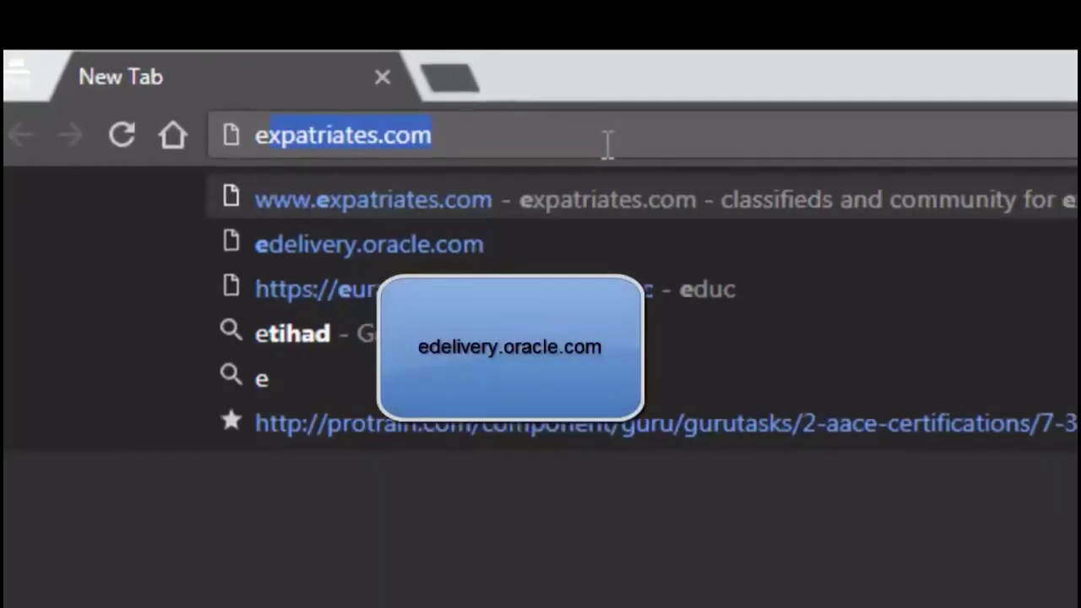
type("d")
key("Return")
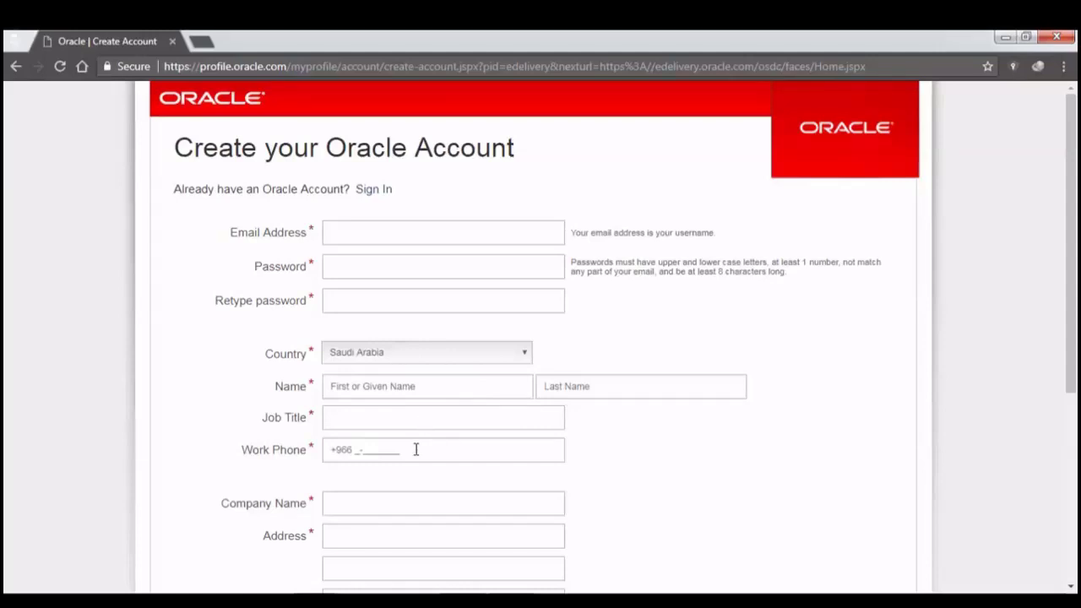
Step: Scroll through the empty Create Account form, then go back to the welcome page
left_click_drag(1072, 373, 1073, 401)
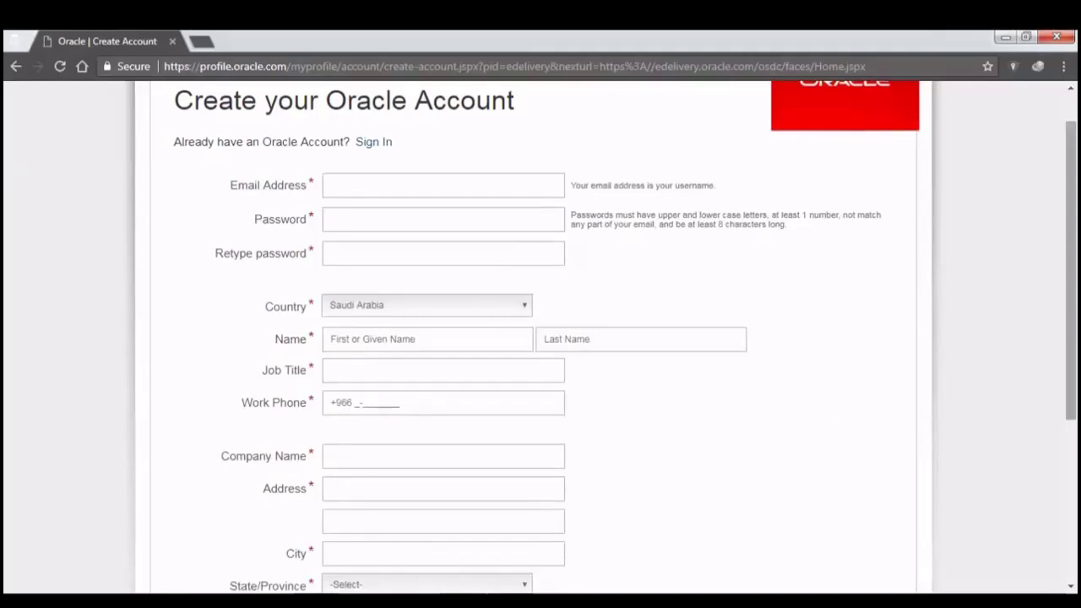
left_click_drag(1073, 329, 1072, 380)
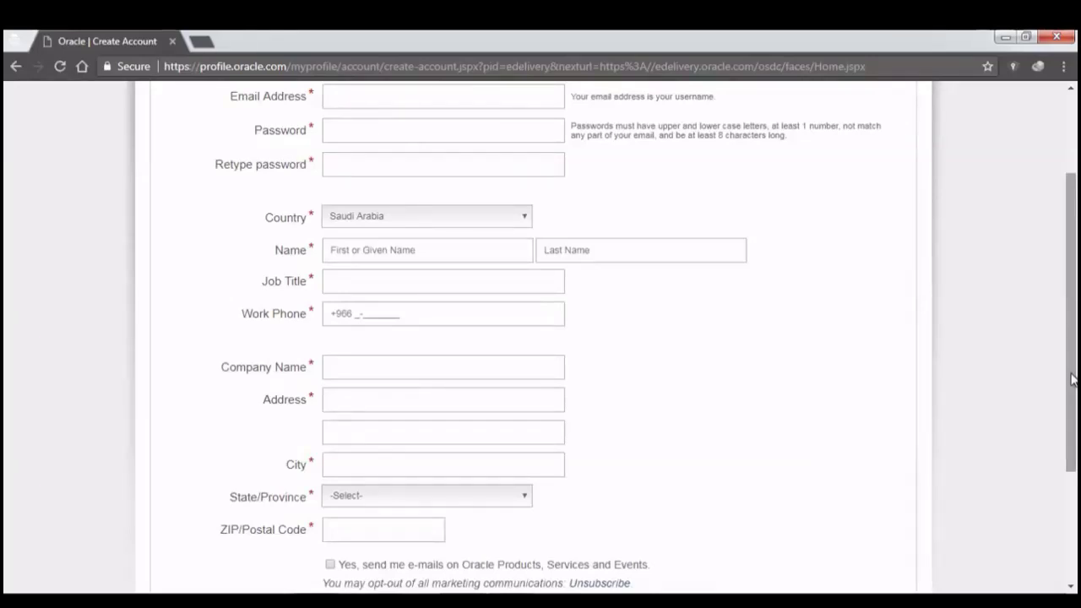
left_click_drag(1072, 379, 1072, 468)
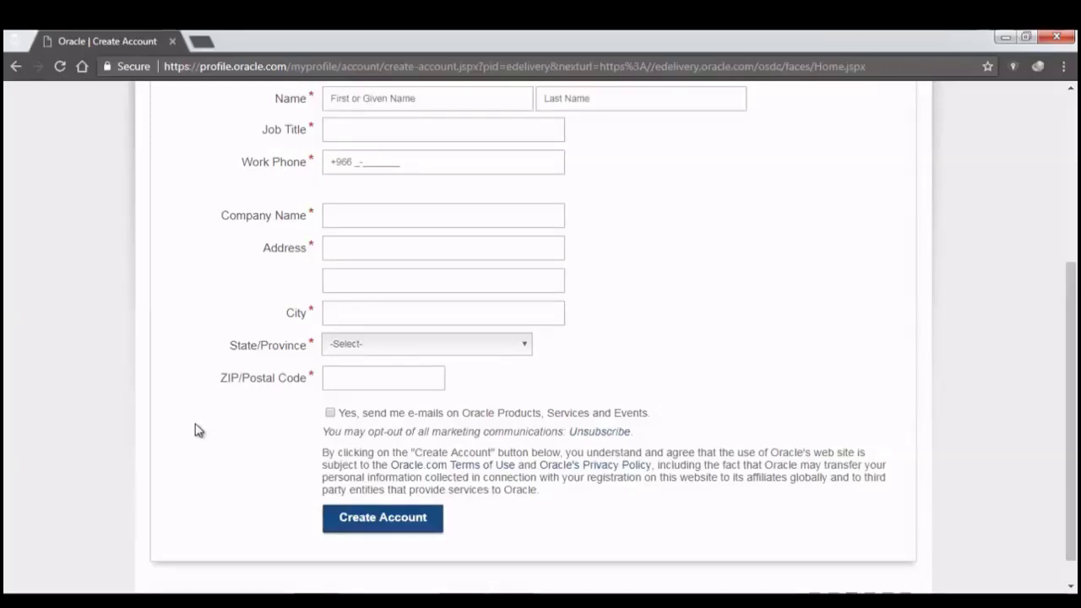
key("alt+Left")
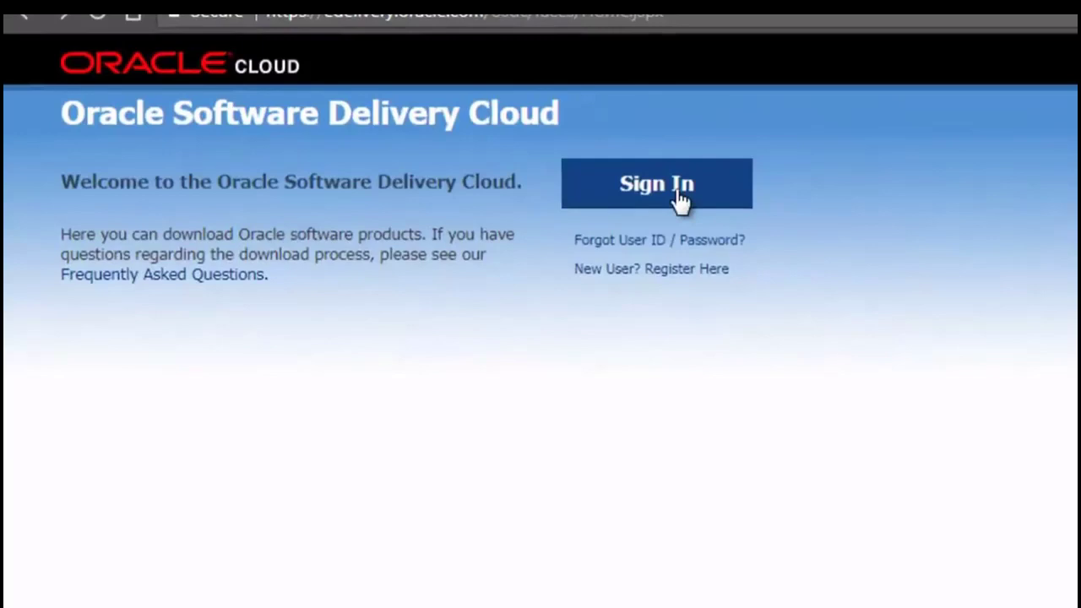
Step: Sign in to Oracle Software Delivery Cloud with your Oracle account
left_click(682, 201)
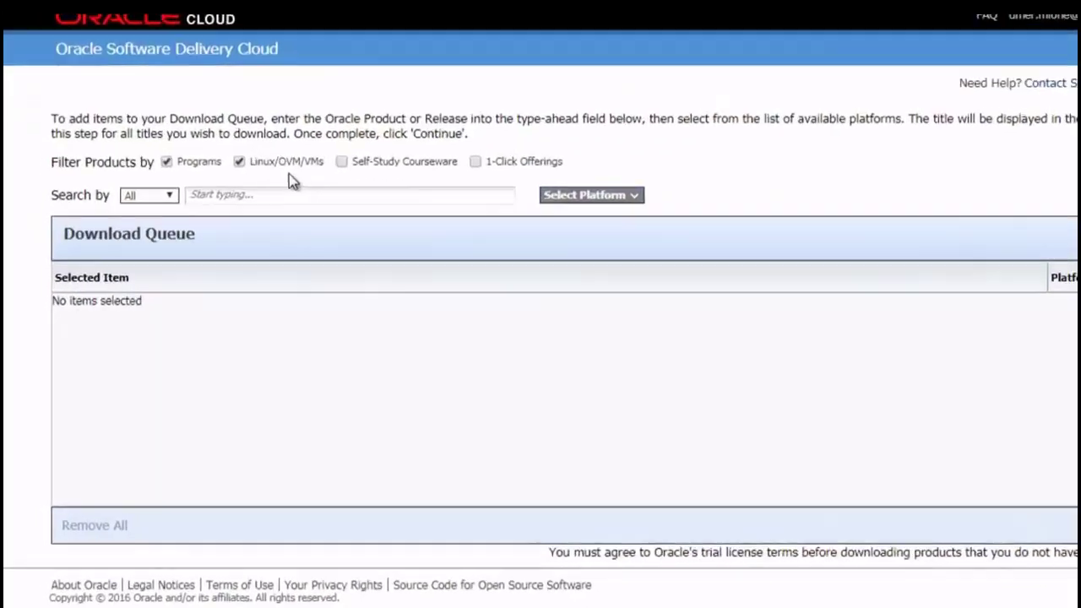
Step: Search 'primavera' and queue Primavera P6 EPPM for Microsoft Windows x64 (64-bit)
left_click(243, 196)
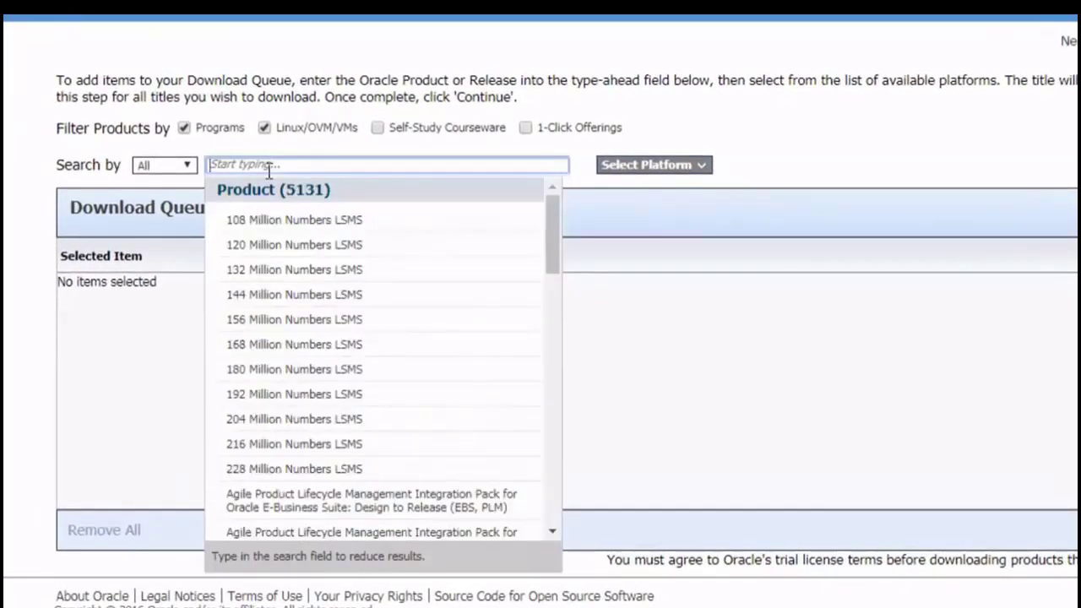
type("prim")
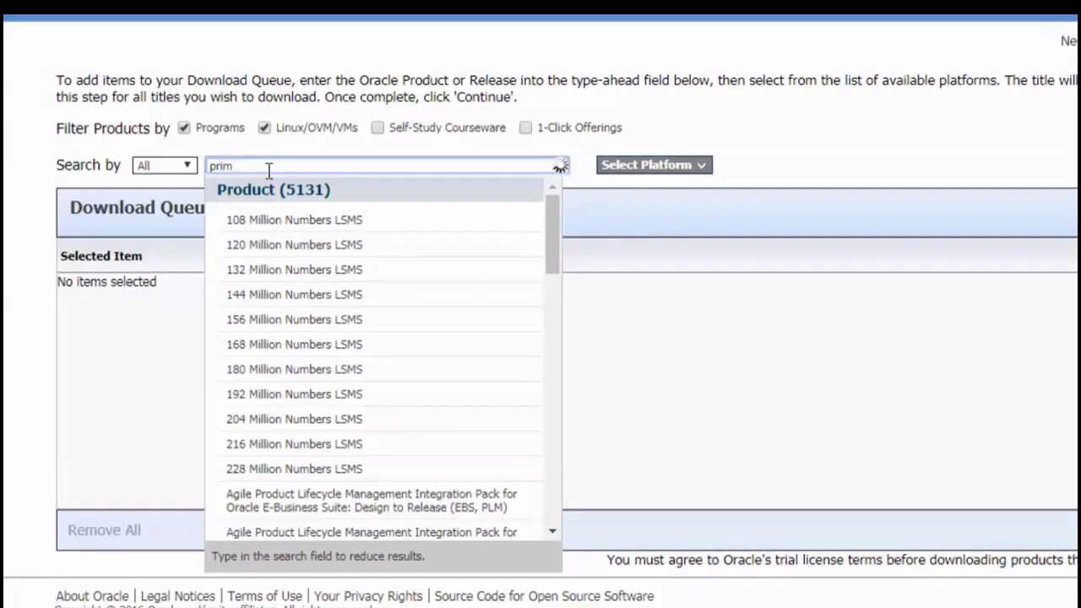
type("avera")
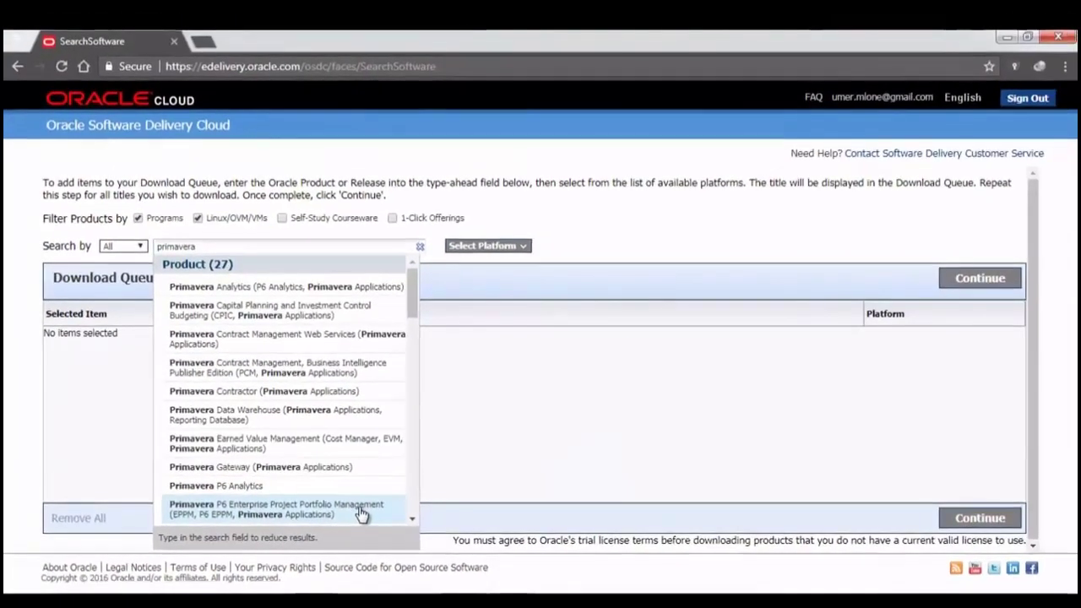
left_click(362, 513)
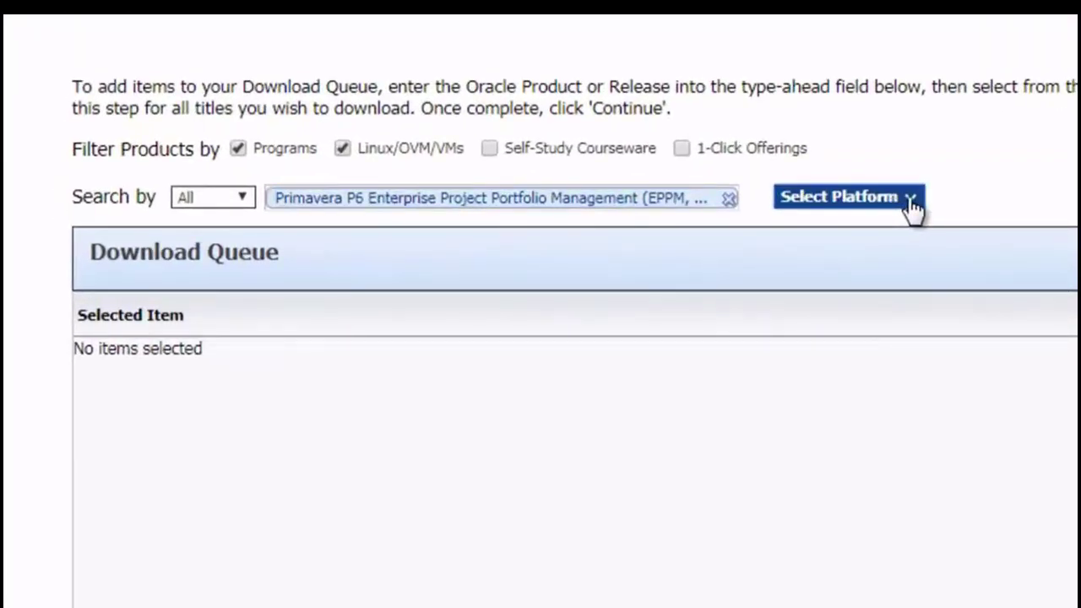
left_click(912, 207)
left_click(912, 207)
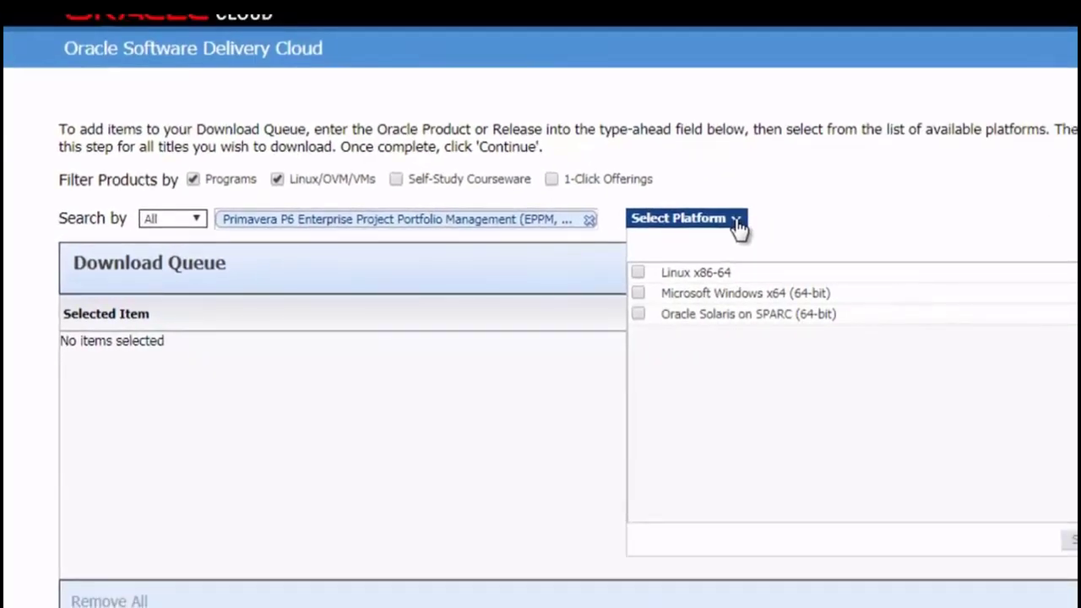
left_click(638, 293)
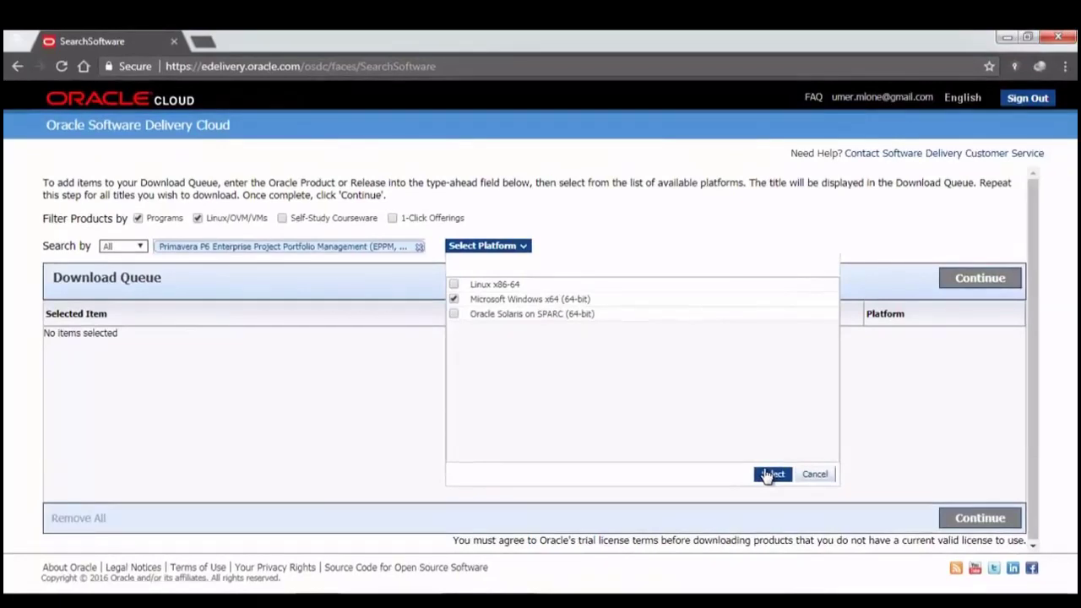
left_click(772, 473)
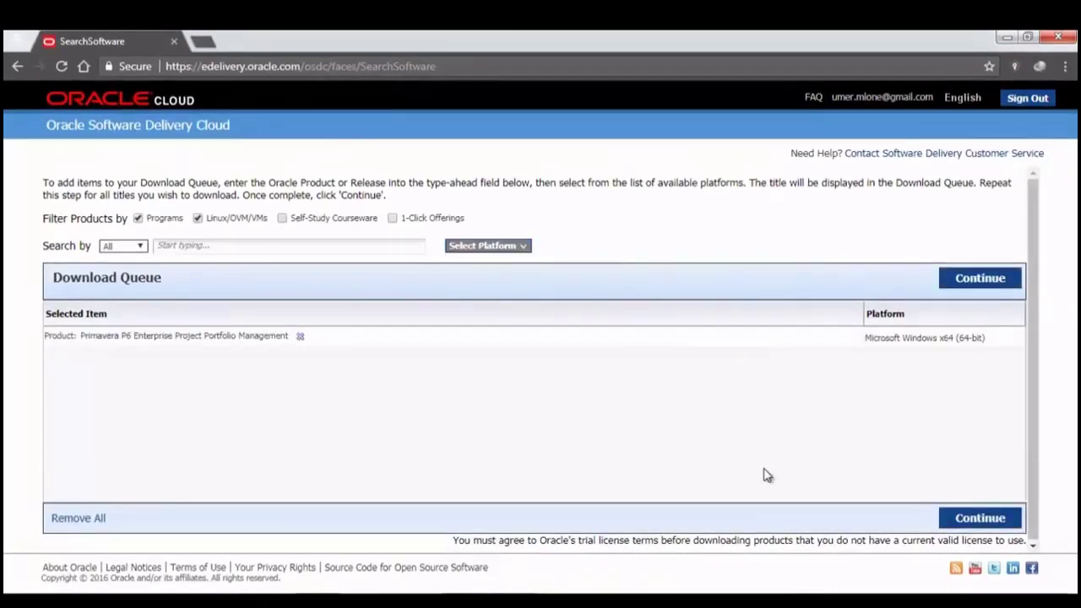
Step: Keep alternate release 16.2.0.0.0 and continue to the license agreement
left_click(977, 285)
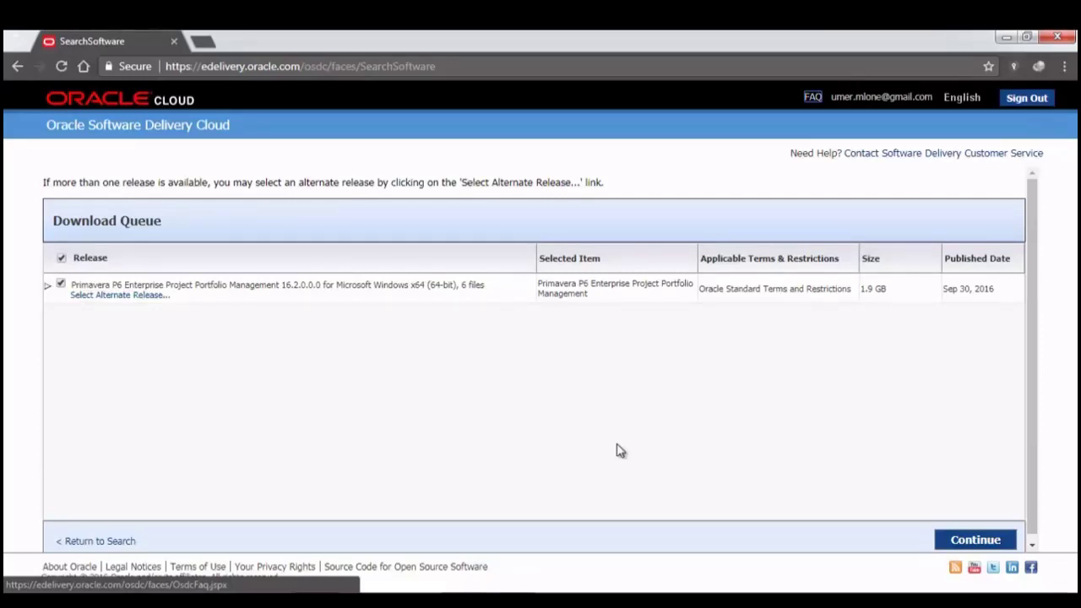
left_click(142, 301)
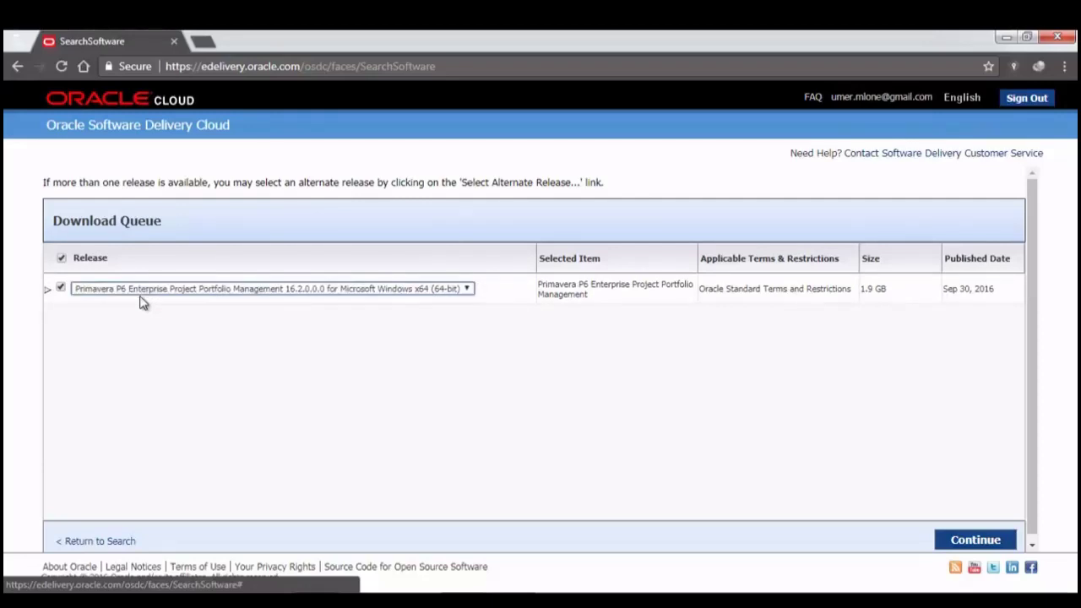
left_click(465, 289)
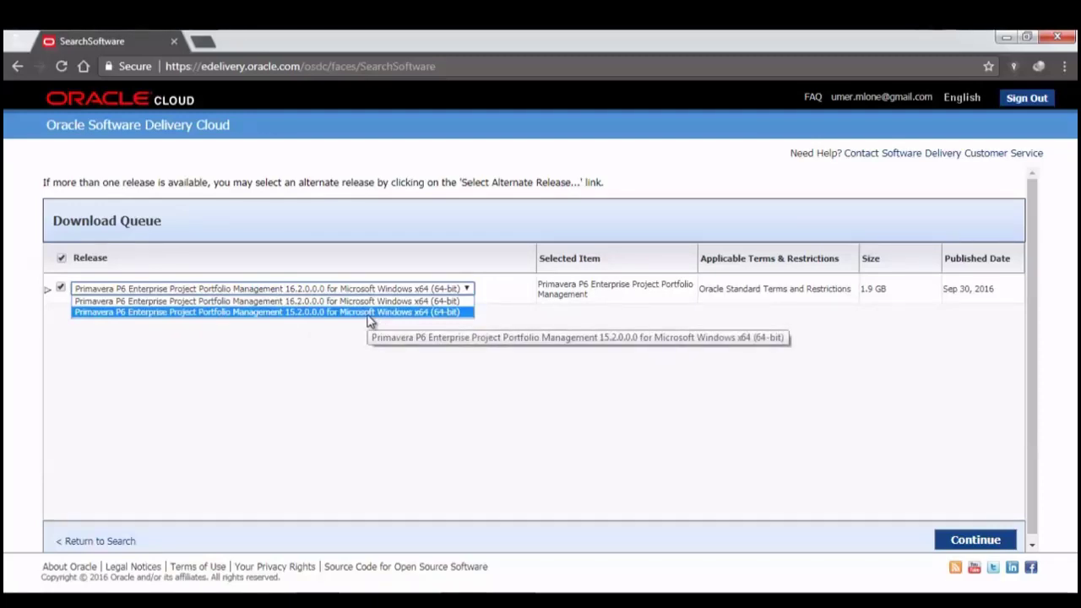
left_click(353, 300)
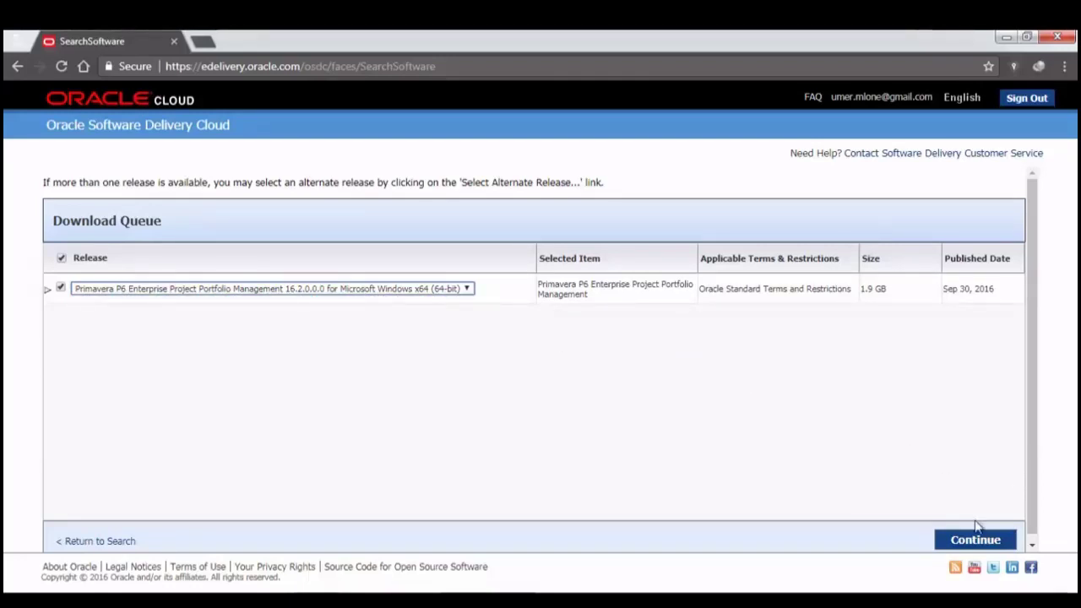
left_click(962, 543)
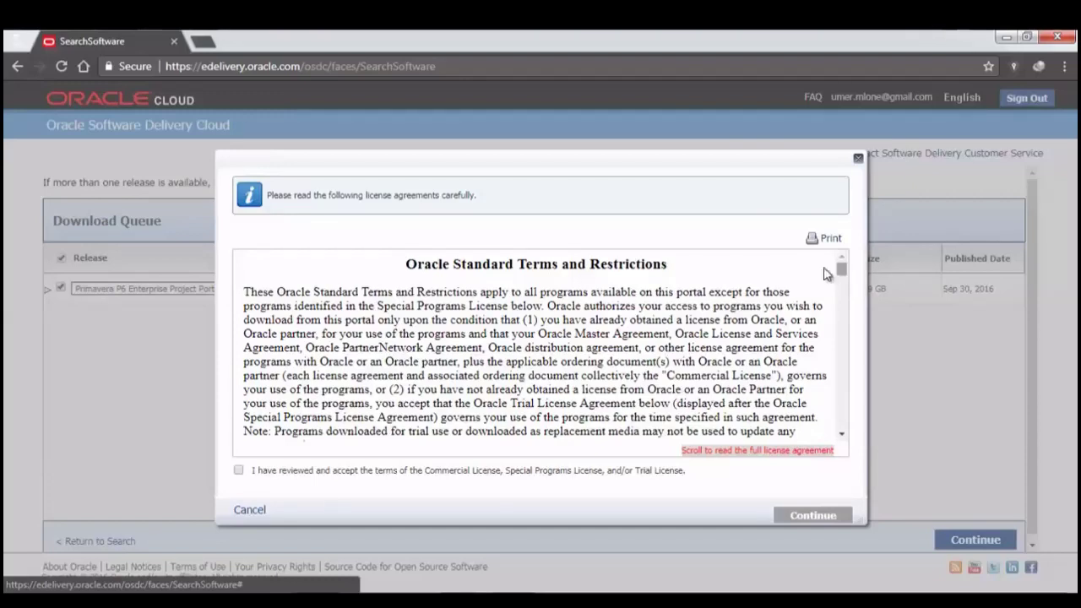
Step: Accept the Oracle Standard Terms and Restrictions and continue to the file list
left_click(238, 470)
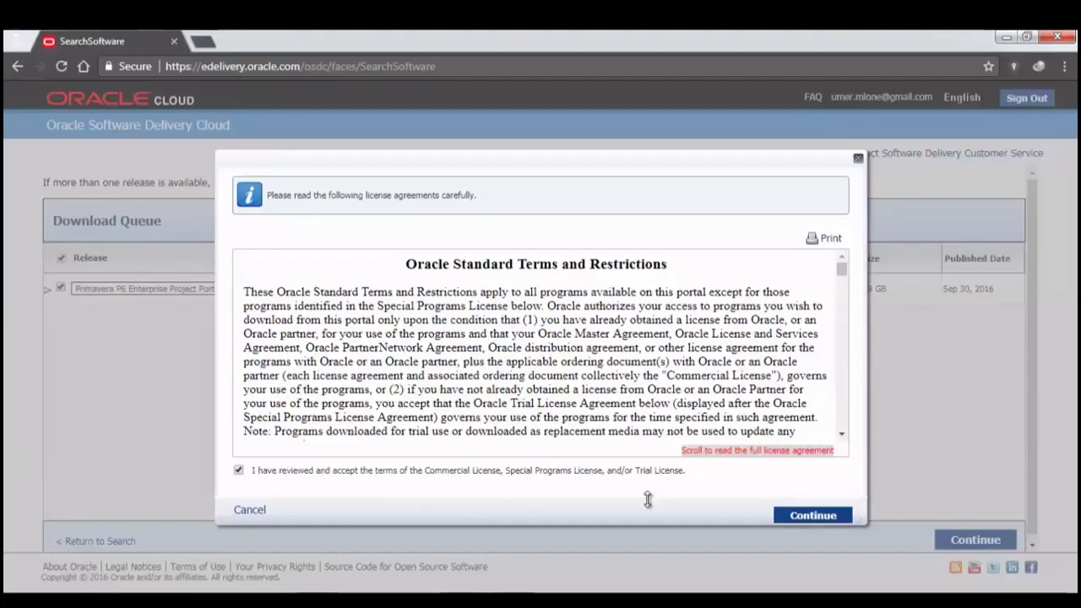
left_click(805, 516)
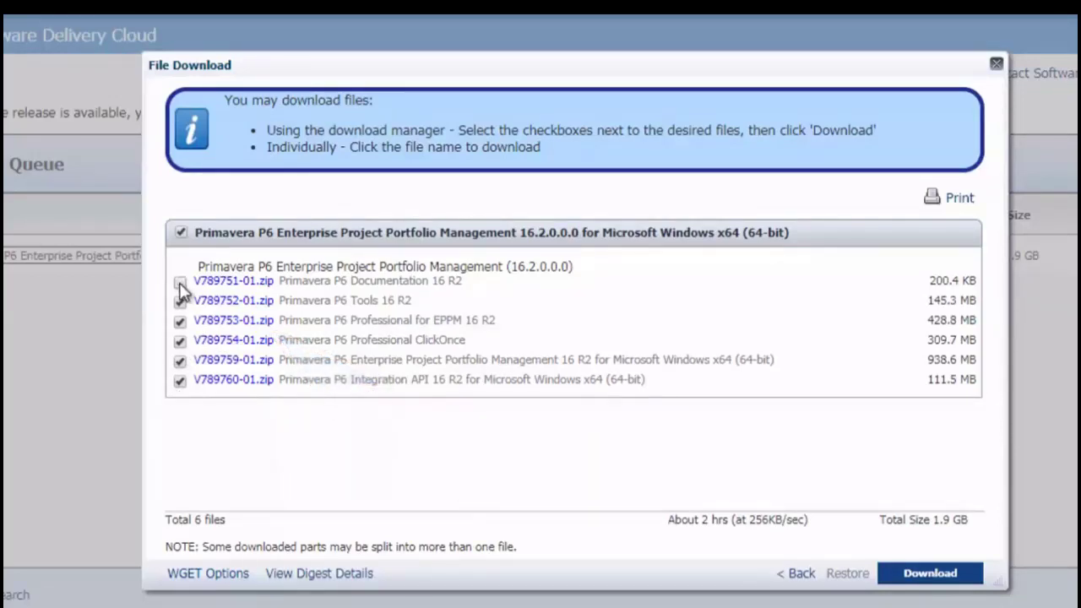
Step: Untick the Documentation, Tools, ClickOnce, EPPM for Windows and Integration API zips
left_click(180, 283)
left_click(180, 303)
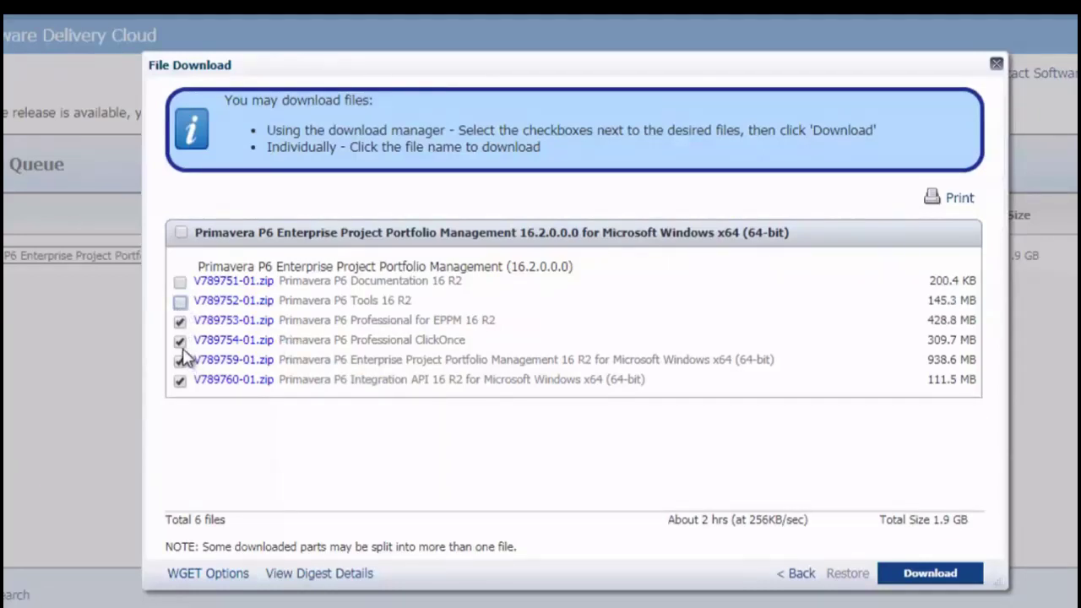
left_click(179, 343)
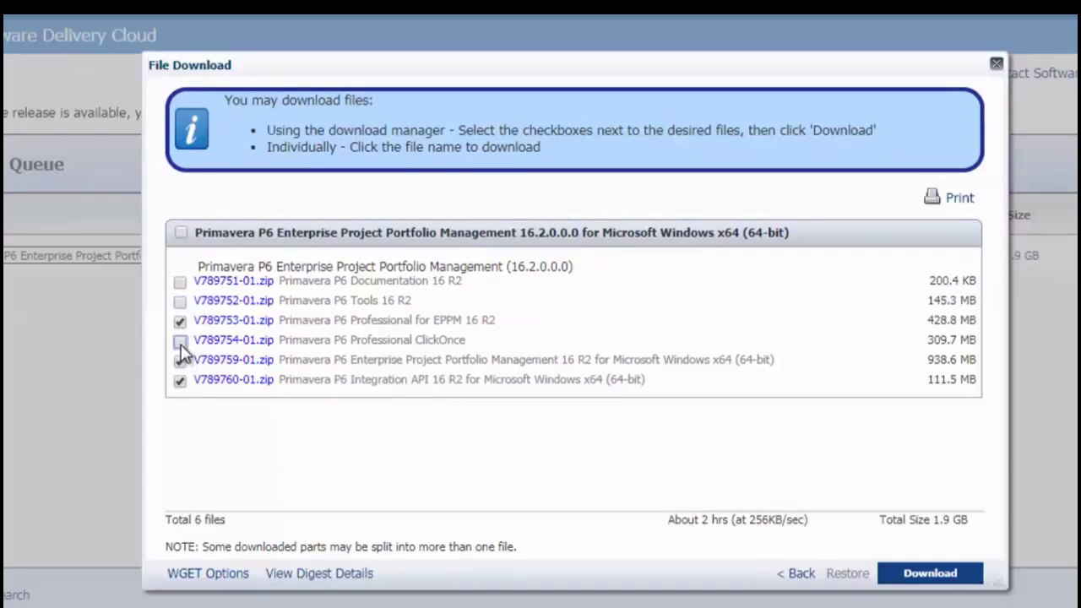
left_click(180, 360)
left_click(179, 380)
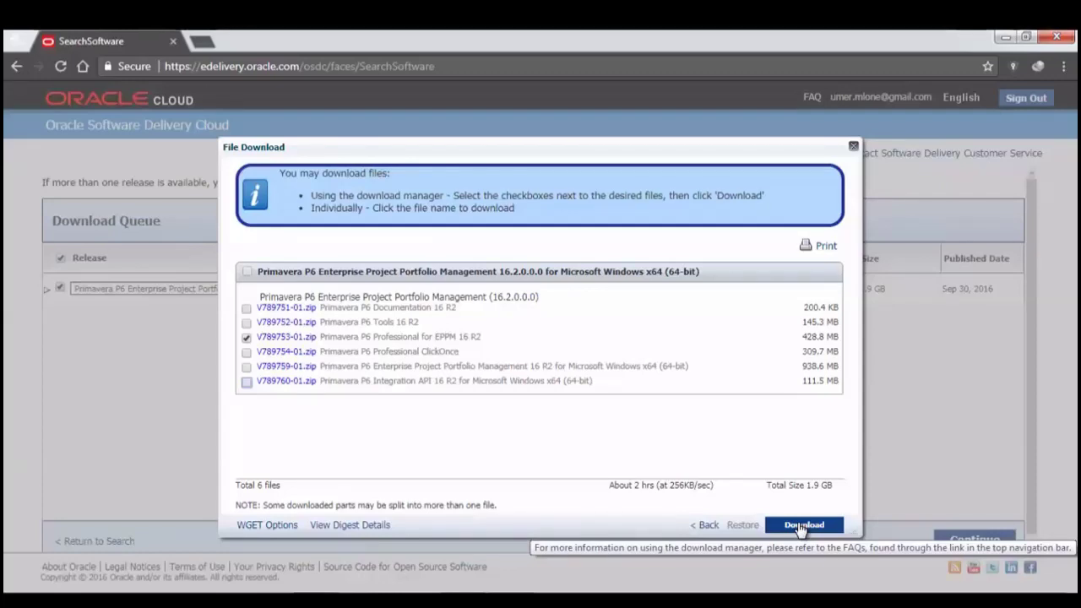
Step: Download V789753-01.zip and save it to My Documents
left_click(799, 527)
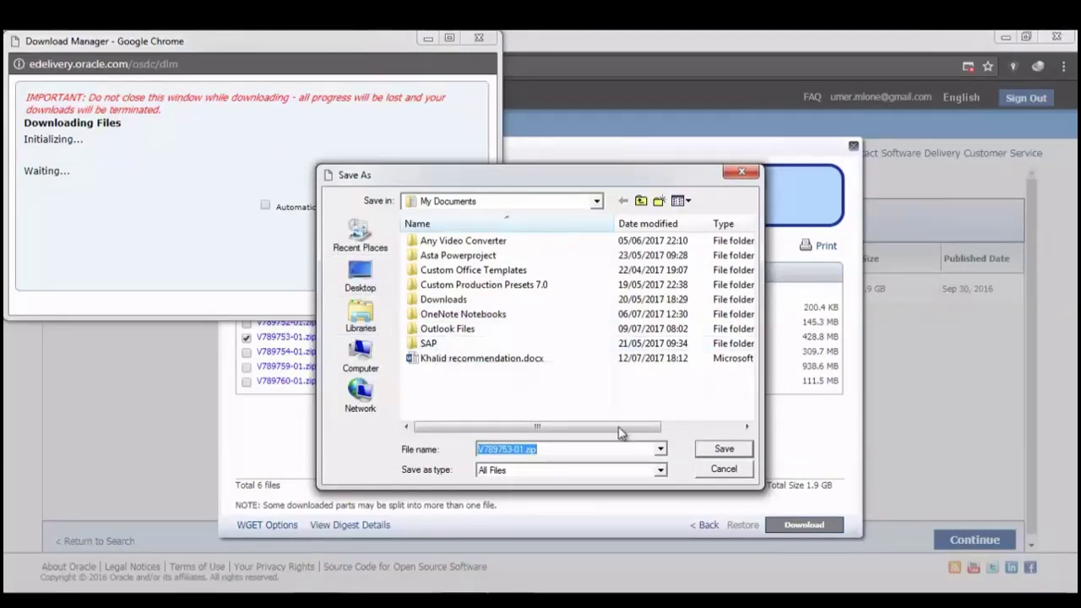
left_click(729, 450)
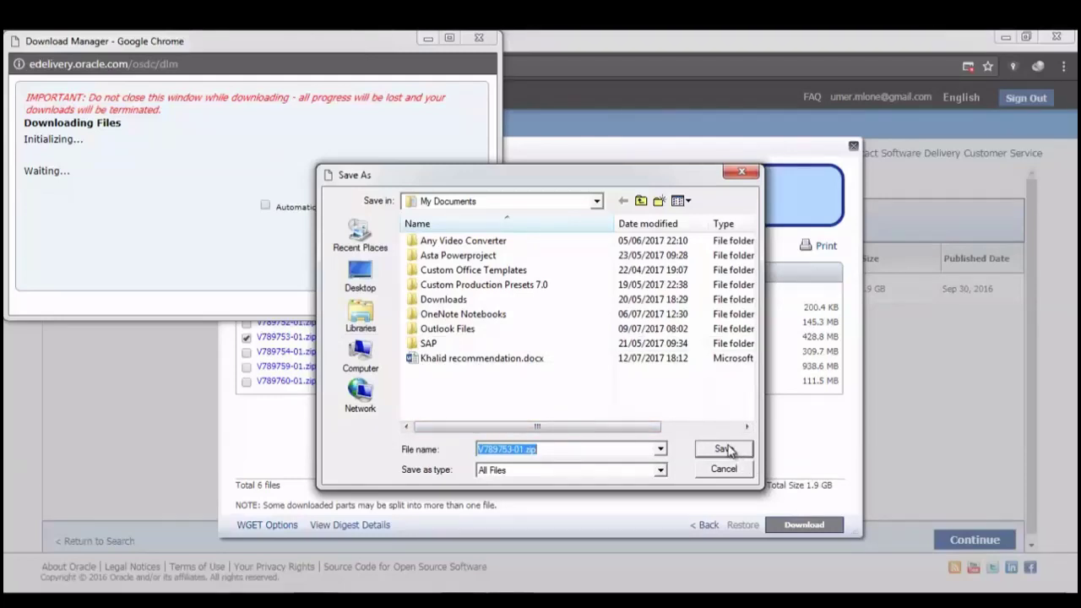